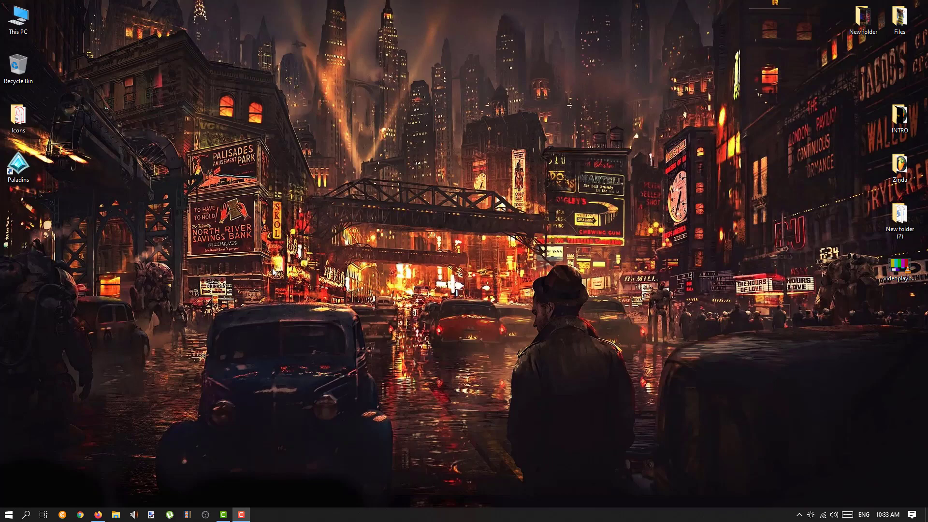
Search the Start menu for 'regedit' and run Registry Editor as administrator
click(9, 516)
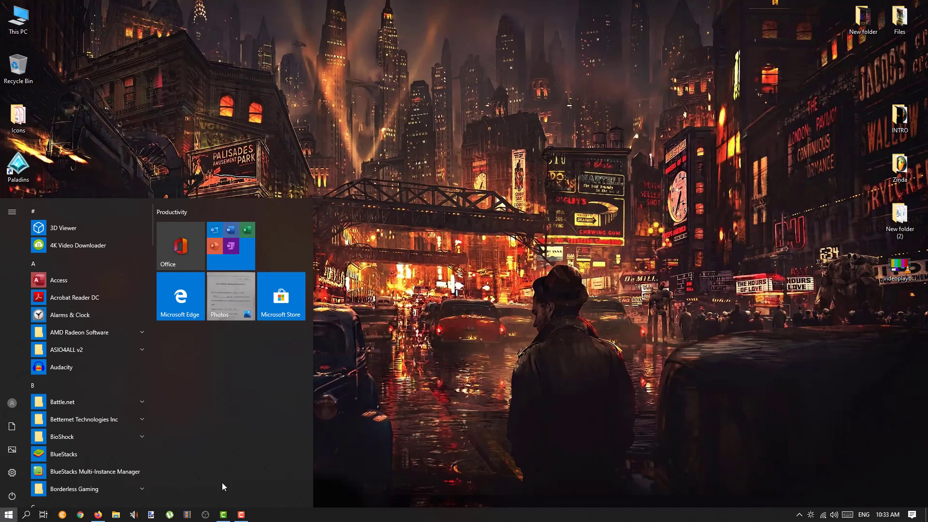
text(reg)
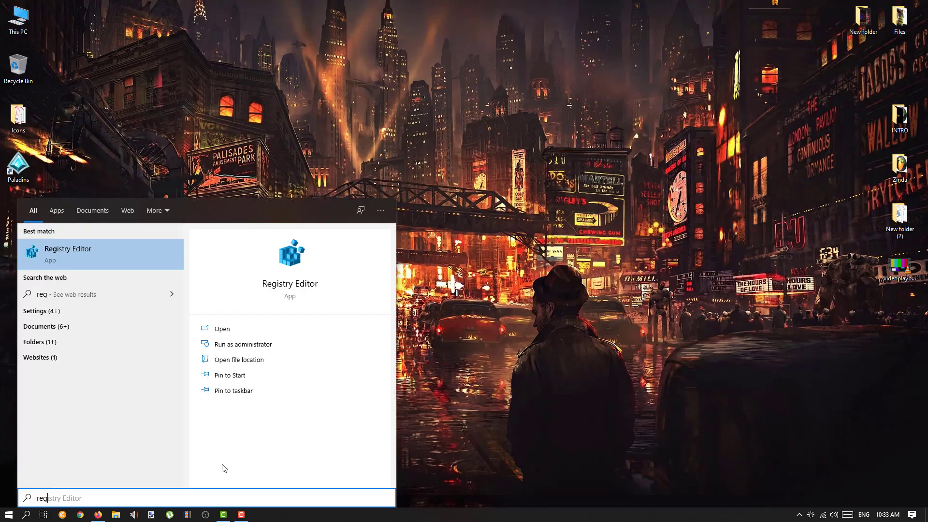
text(edit)
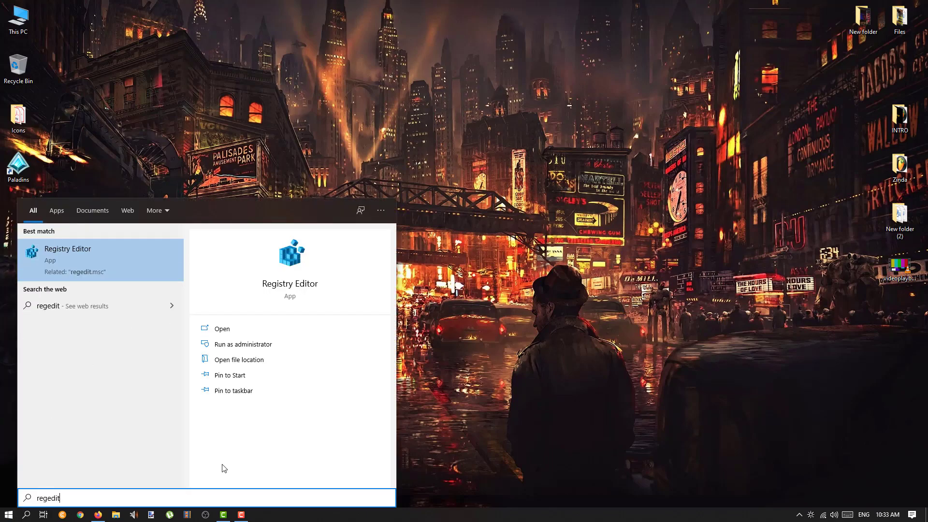
right_click(84, 259)
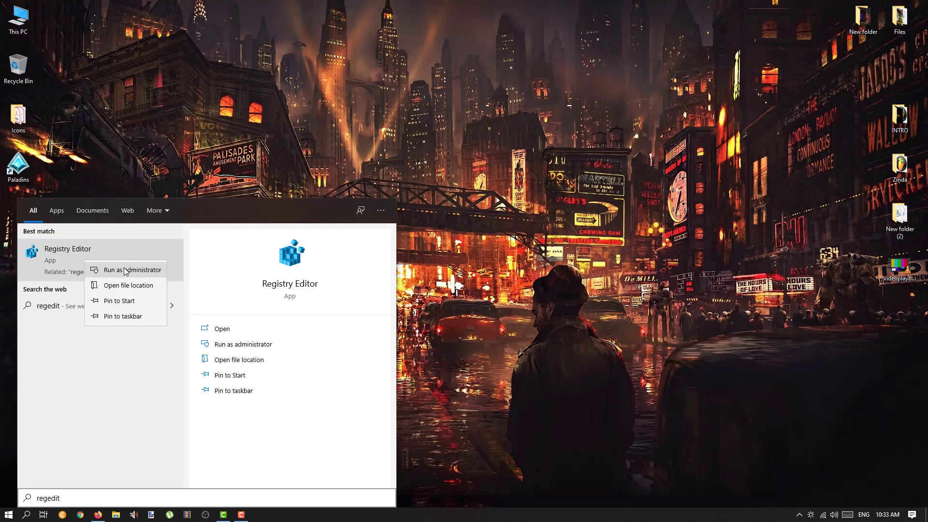
click(125, 271)
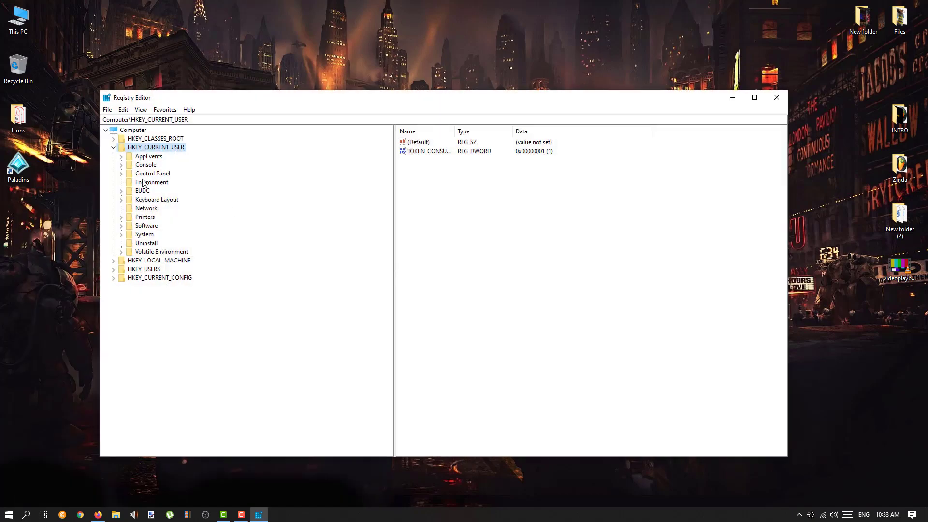
Collapse HKEY_CURRENT_USER and choose File > Export in Registry Editor
click(114, 147)
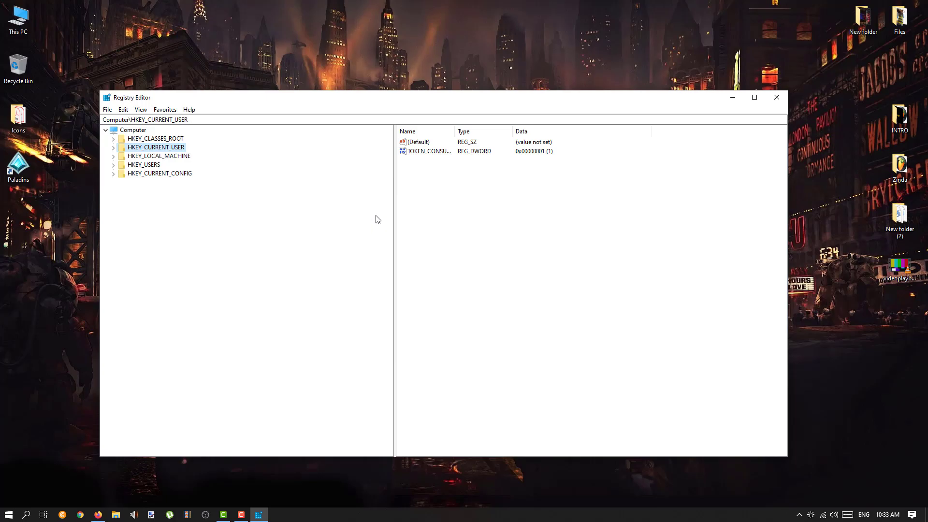
click(107, 111)
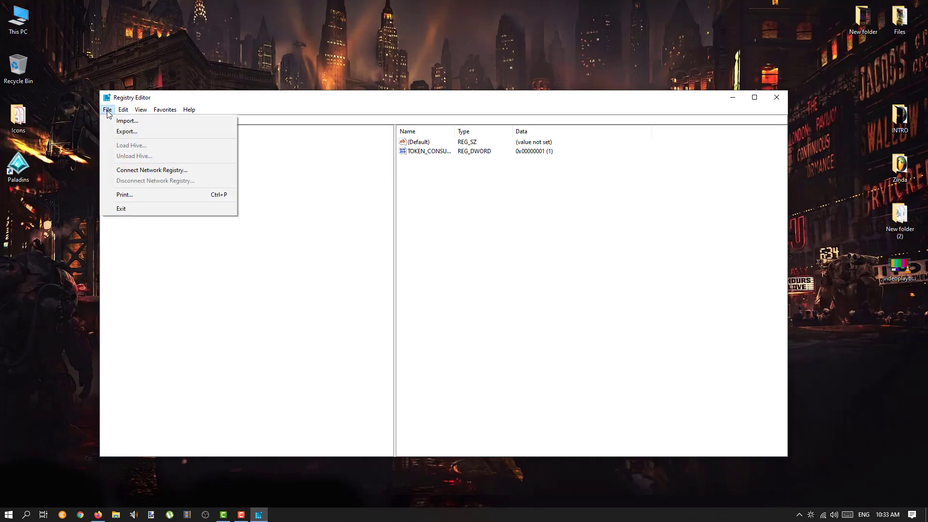
click(121, 133)
Save the whole registry (export range All) as backup file 'aus' in Documents
drag(228, 126, 407, 136)
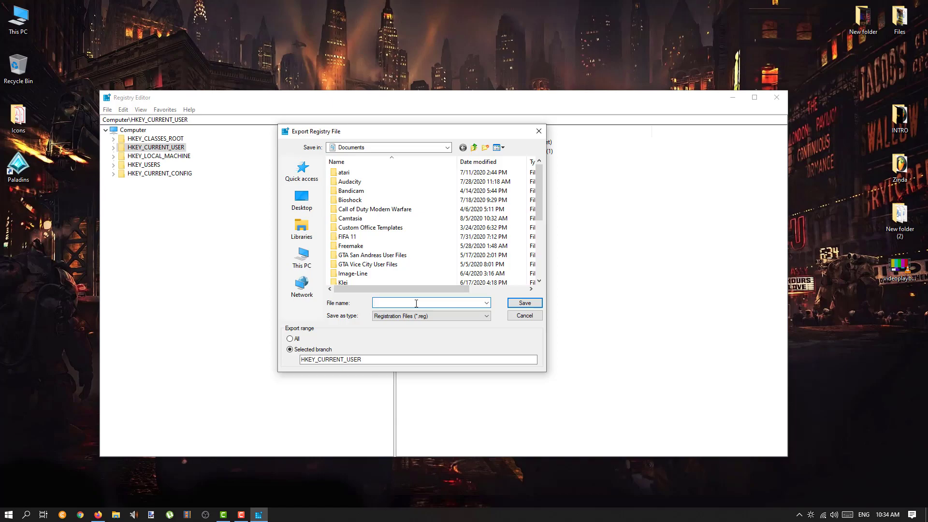
text(austinendo)
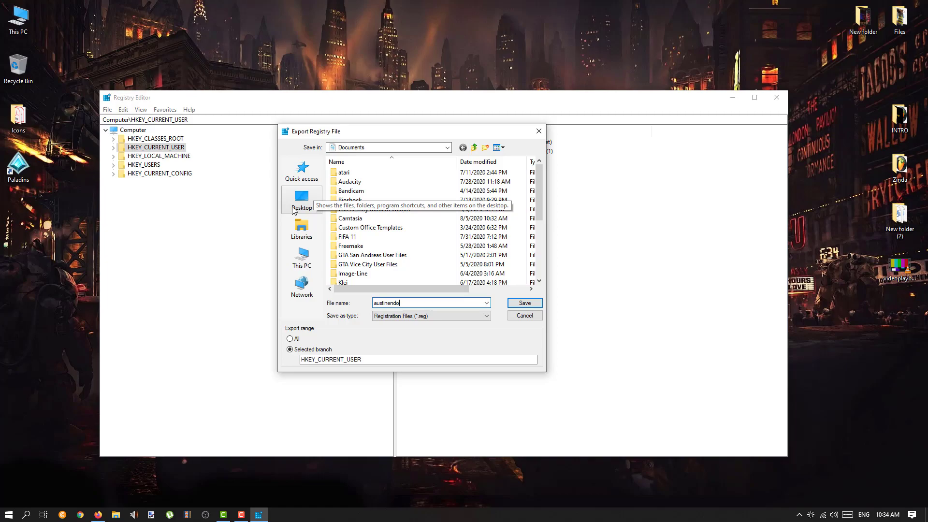
click(291, 340)
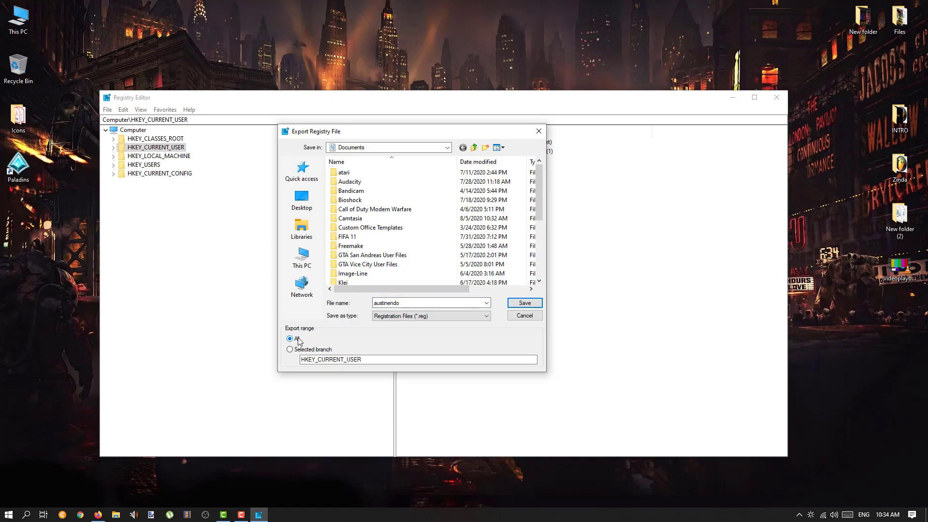
click(522, 307)
click(523, 307)
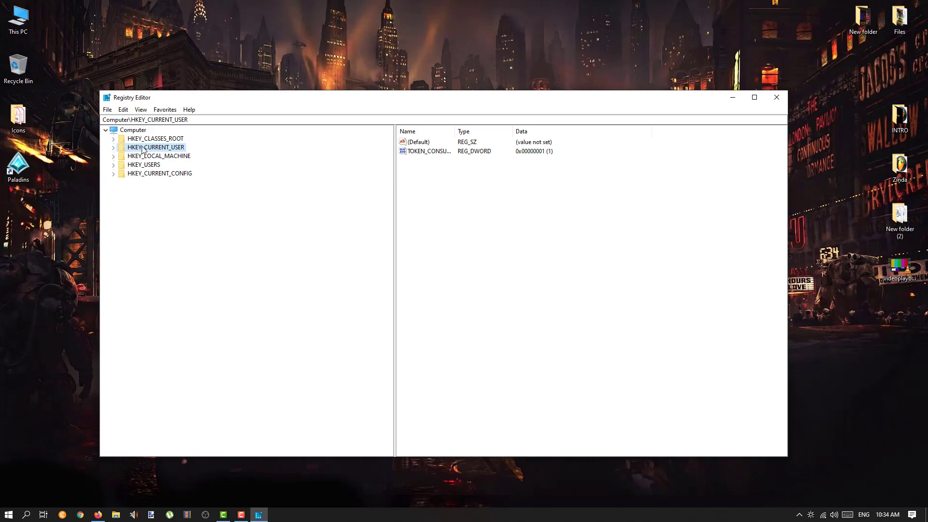
Open HKEY_CURRENT_USER\System\GameConfigStore and widen the Name column to show full value names
click(113, 148)
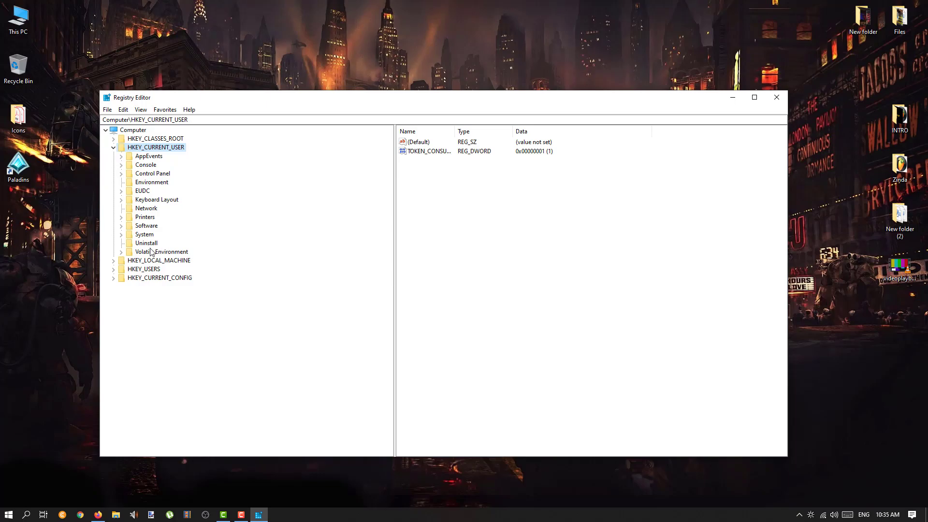
click(121, 234)
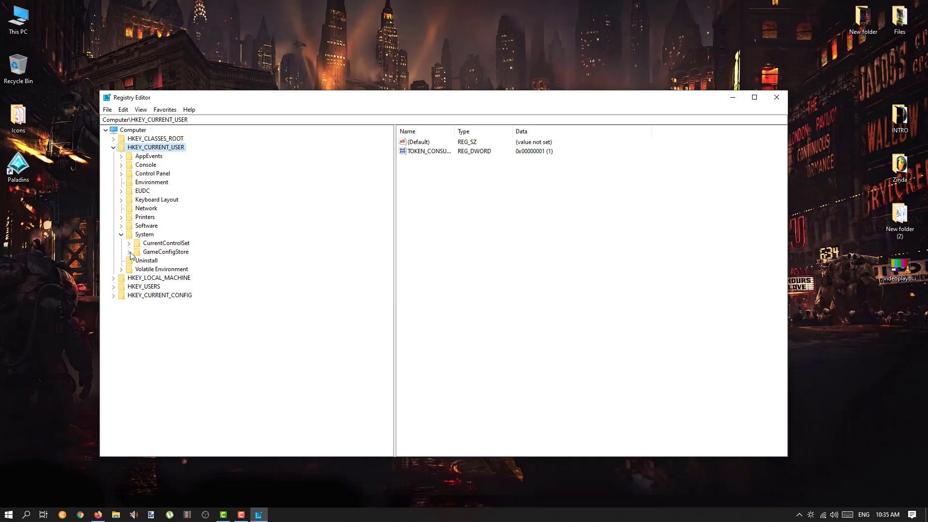
click(156, 253)
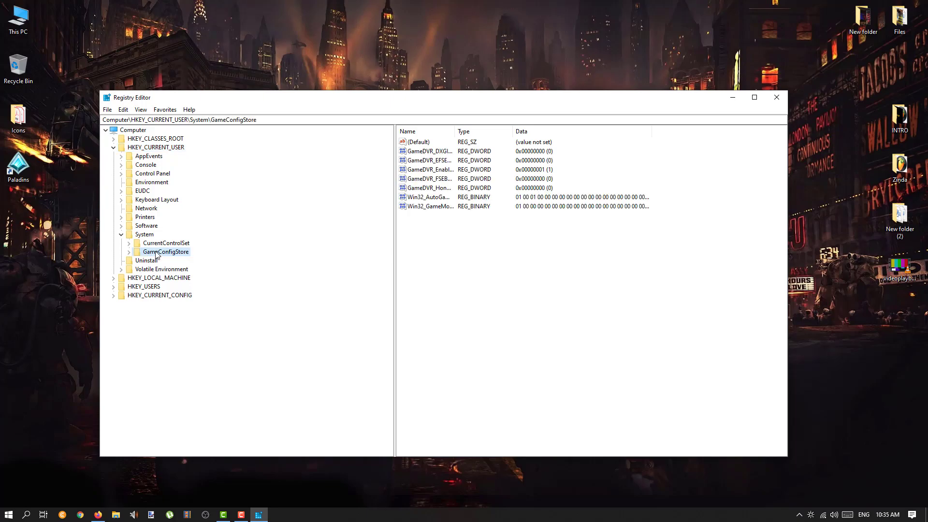
double_click(156, 253)
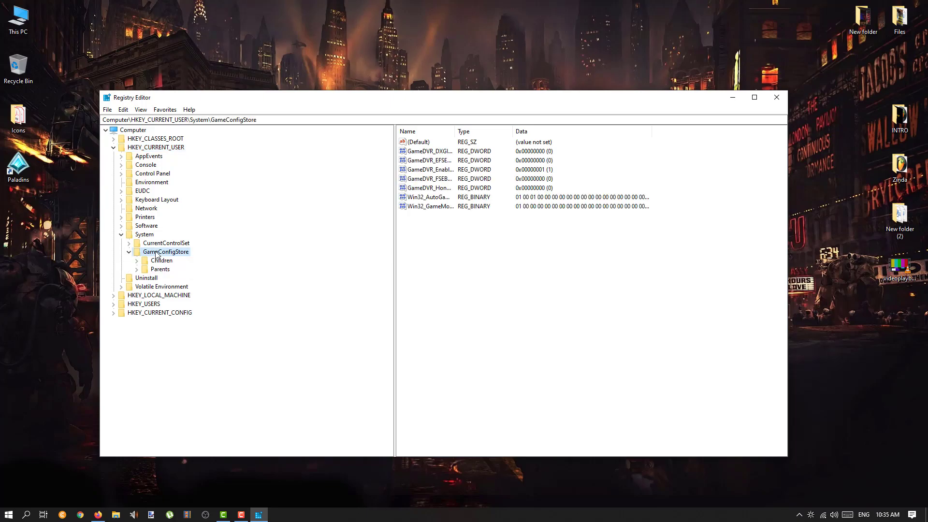
drag(458, 133, 557, 136)
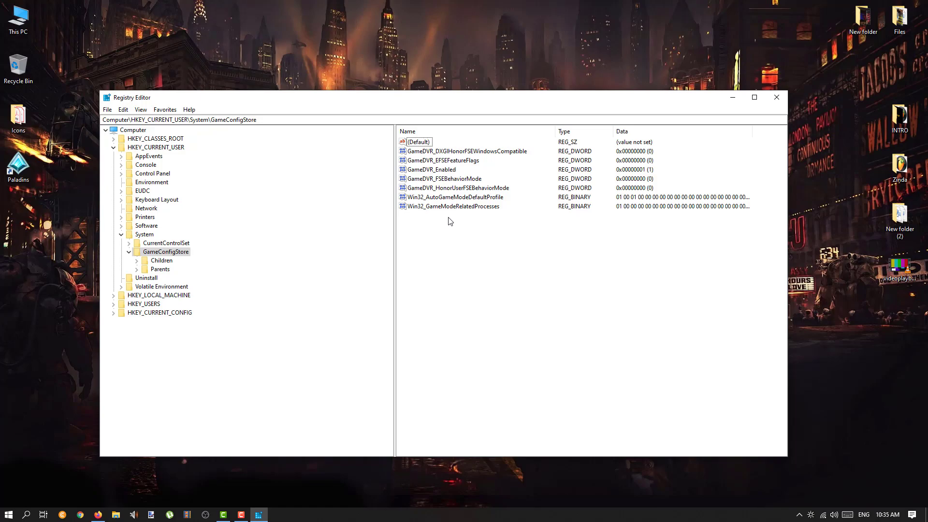
Change GameDVR_Enabled in GameConfigStore from 1 to 0
click(420, 170)
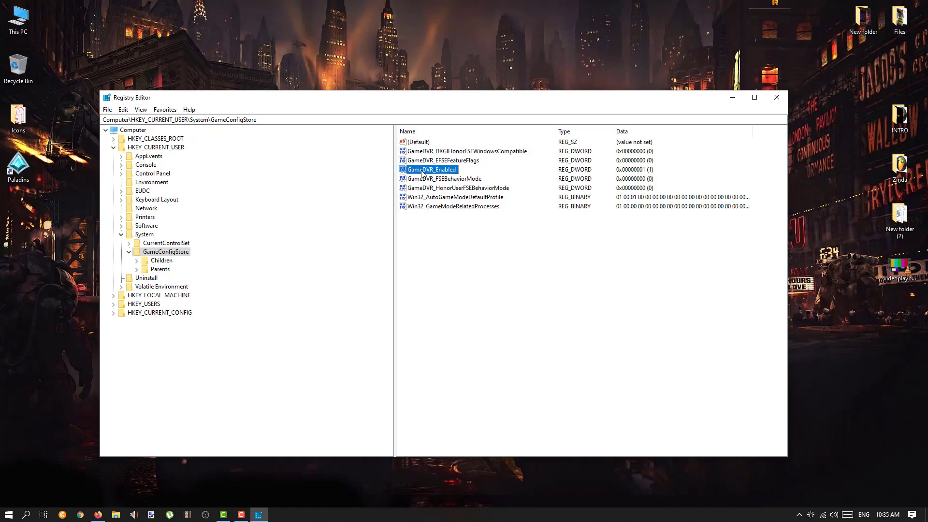
double_click(433, 171)
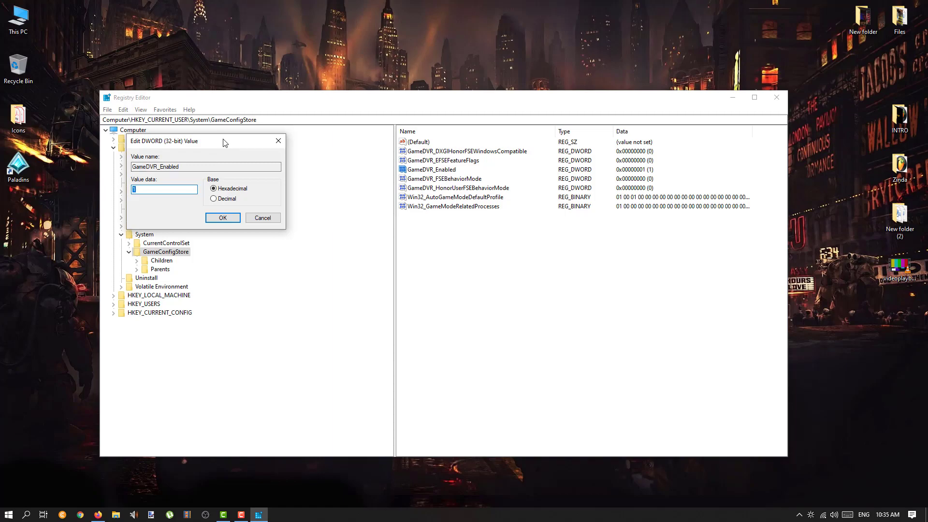
drag(221, 142, 354, 186)
click(300, 233)
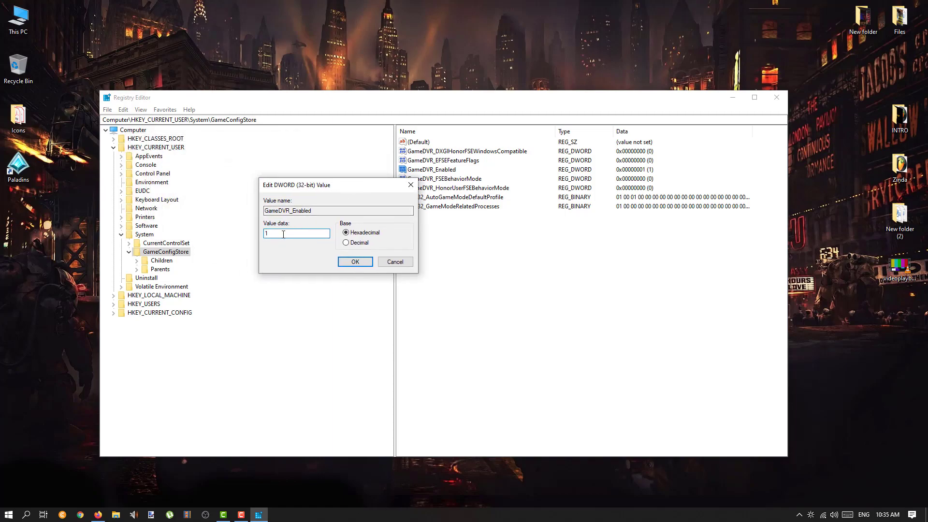
drag(298, 190, 291, 191)
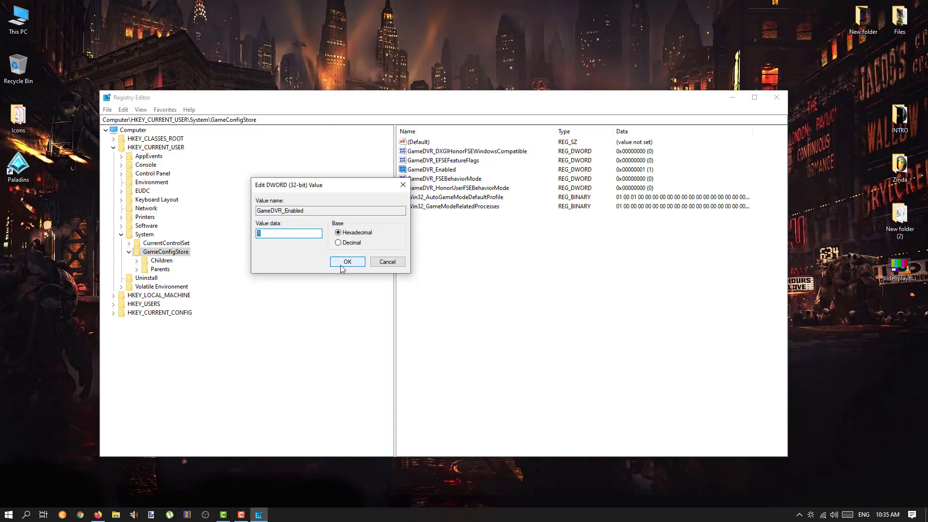
text(0)
click(346, 262)
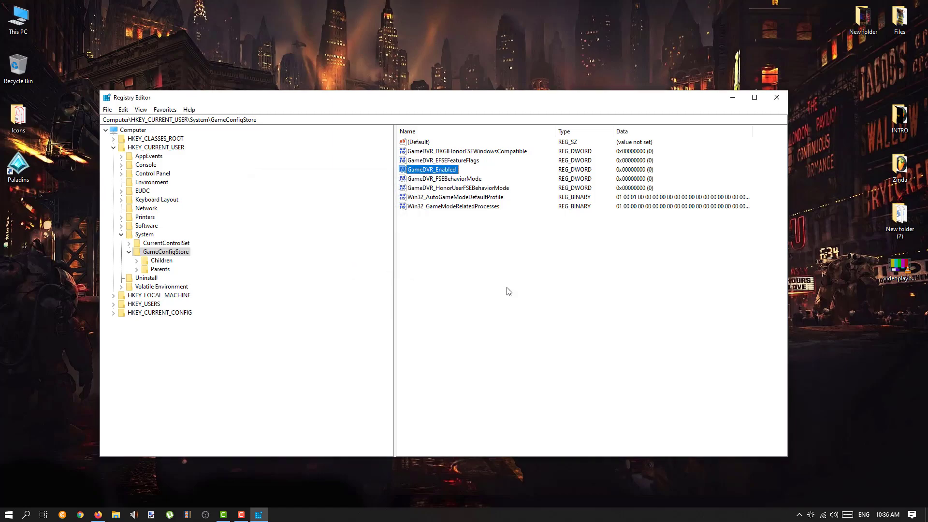
click(418, 180)
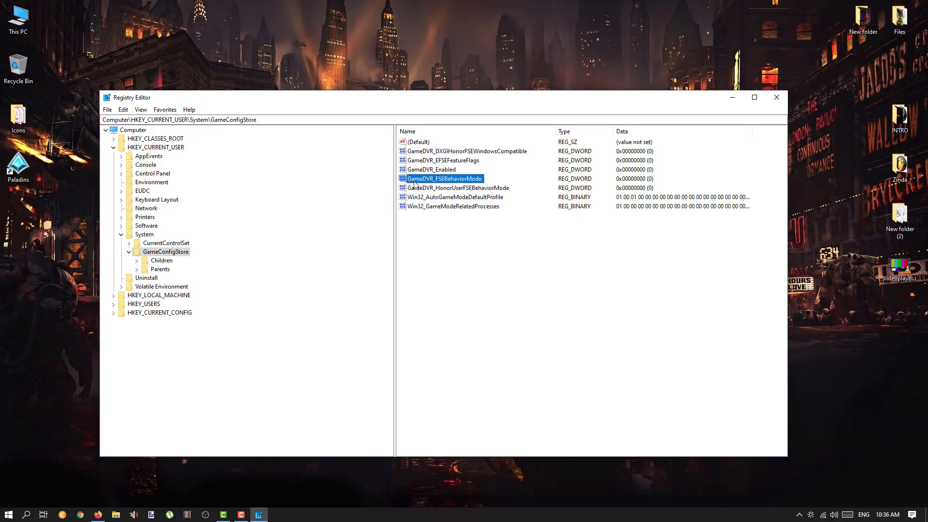
Set GameDVR_FSEBehaviorMode's value data to 2, then collapse the GameConfigStore and System keys
double_click(452, 181)
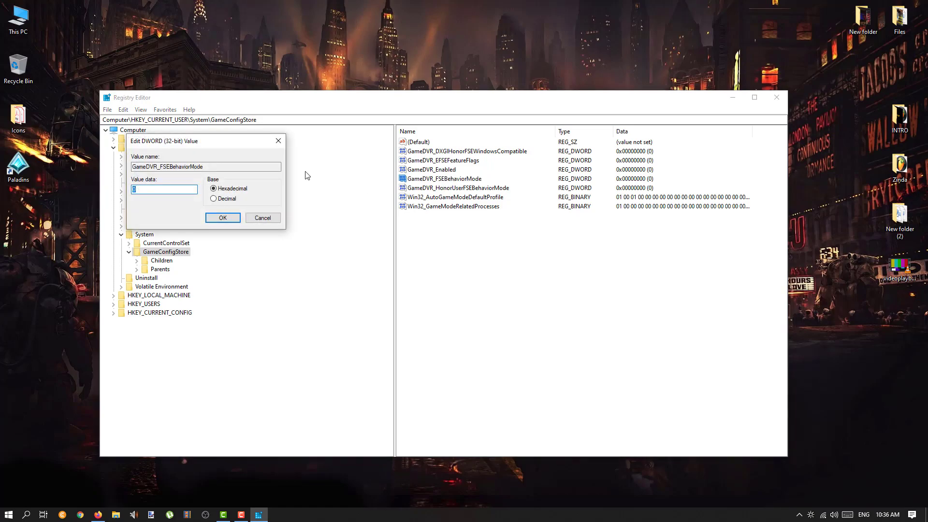
drag(214, 144, 272, 147)
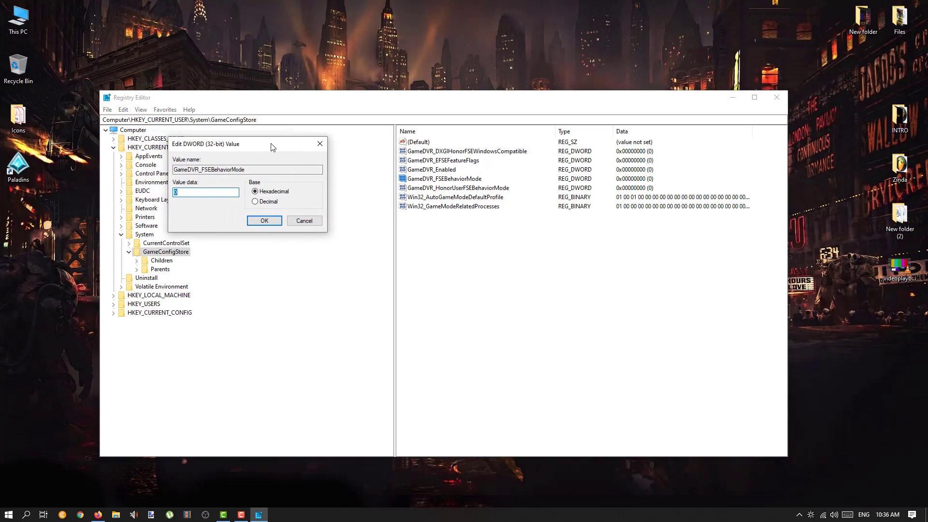
click(213, 192)
click(264, 221)
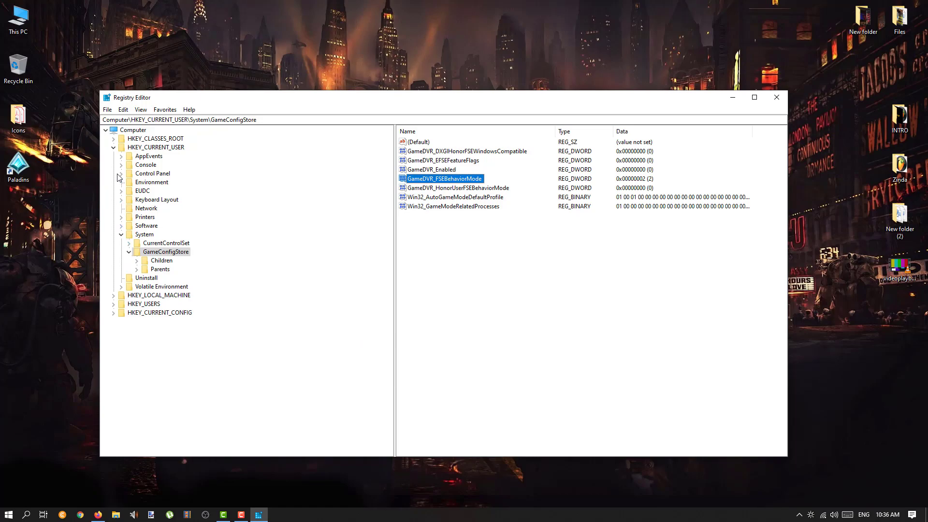
click(129, 252)
click(121, 235)
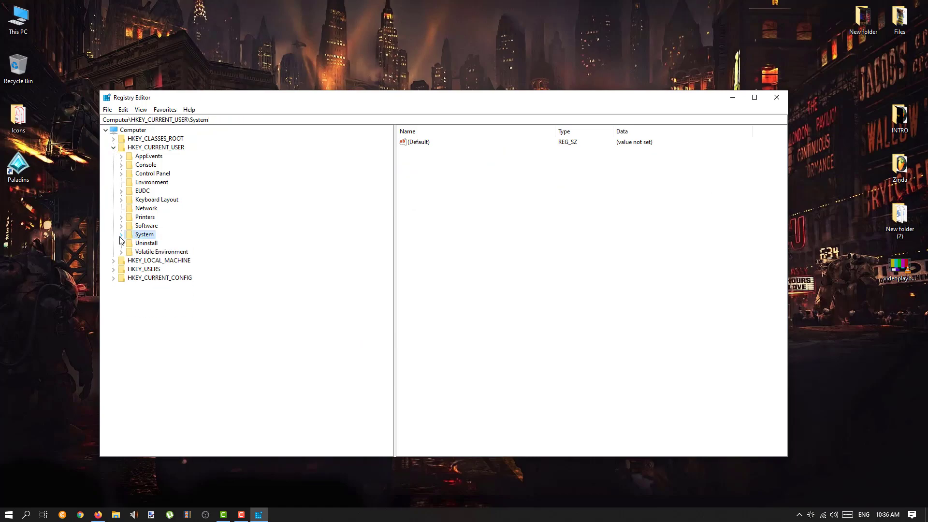
Navigate to HKEY_LOCAL_MACHINE\SOFTWARE\Microsoft\PolicyManager\default\ApplicationManagement\AllowGameDVR and show its values
click(113, 148)
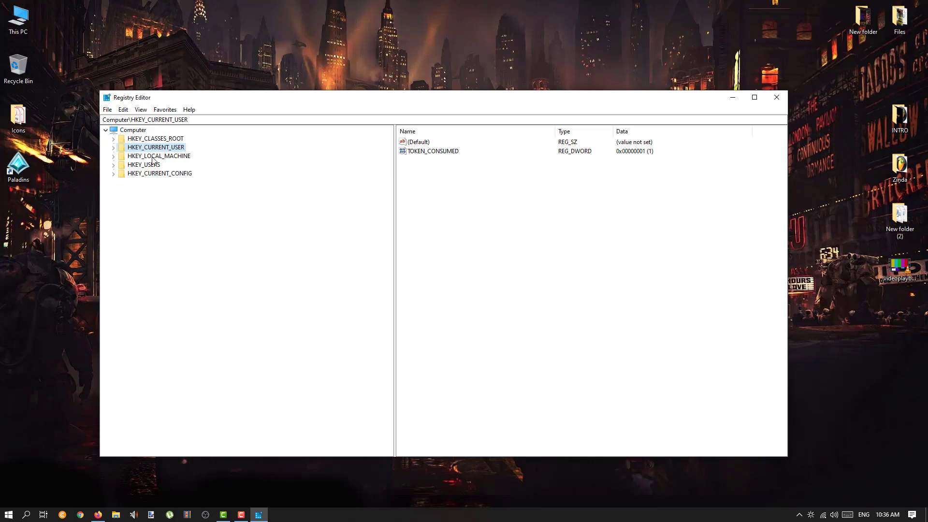
click(114, 157)
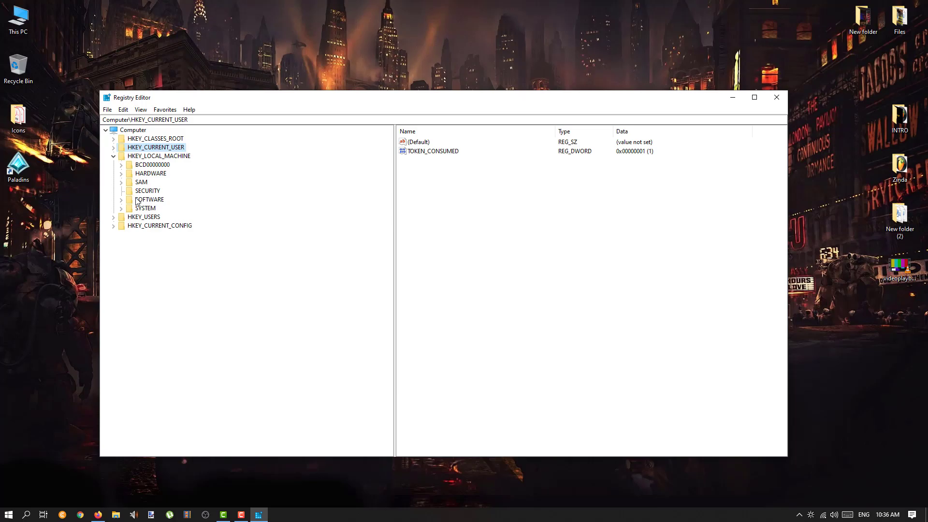
click(122, 200)
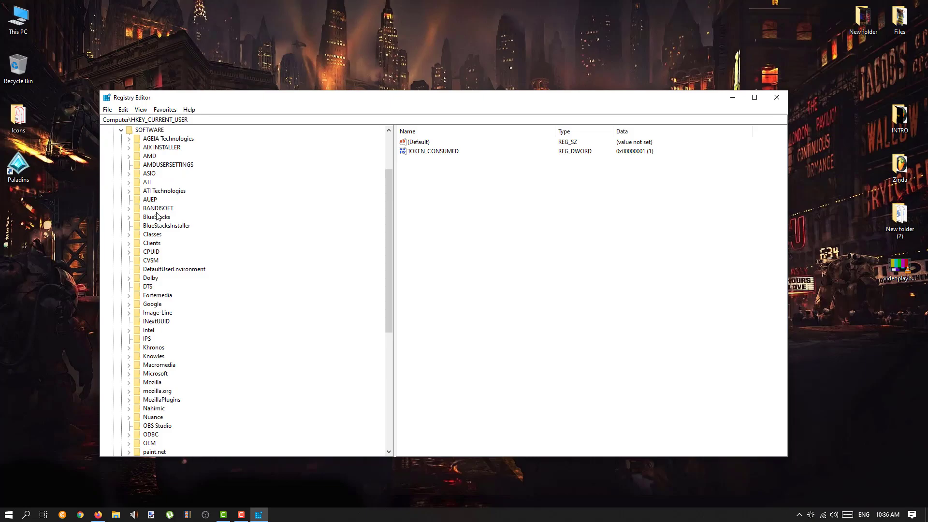
scroll(157, 216, down, 3)
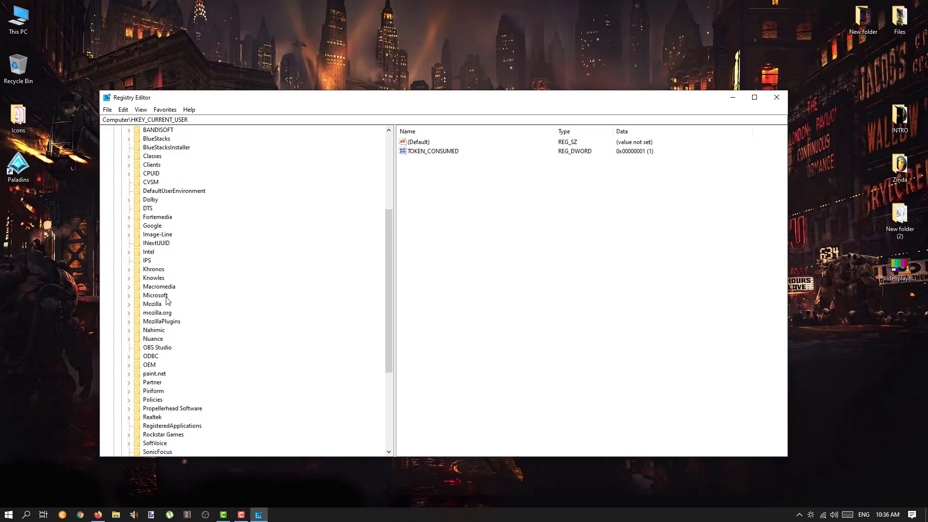
click(129, 296)
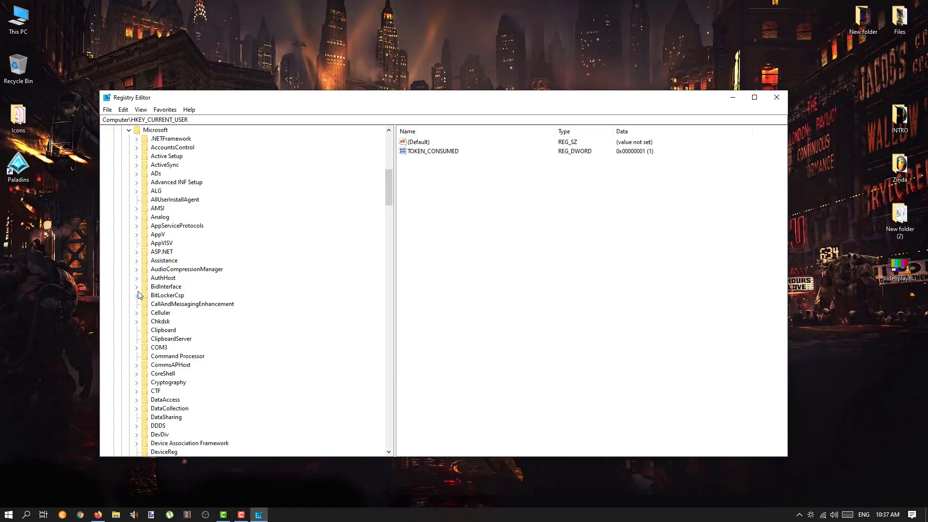
scroll(179, 321, down, 20)
scroll(175, 335, down, 18)
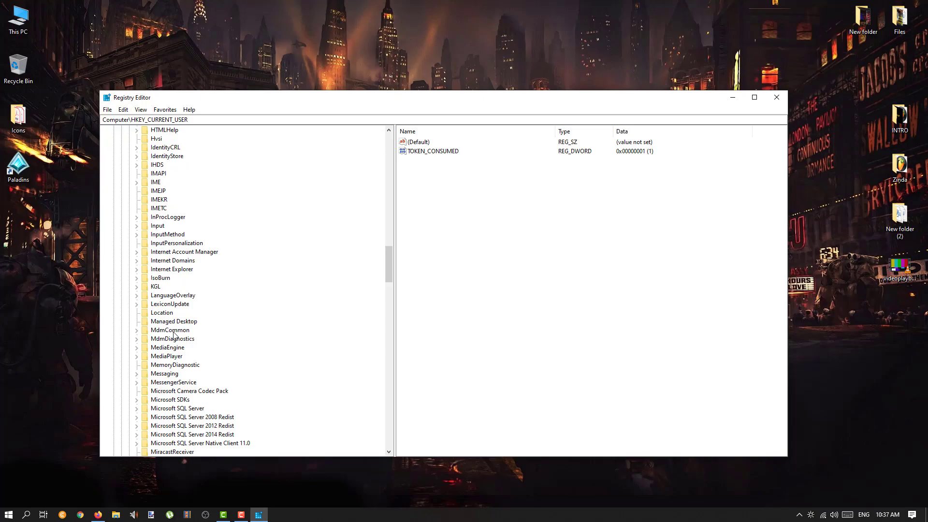
scroll(175, 336, down, 2)
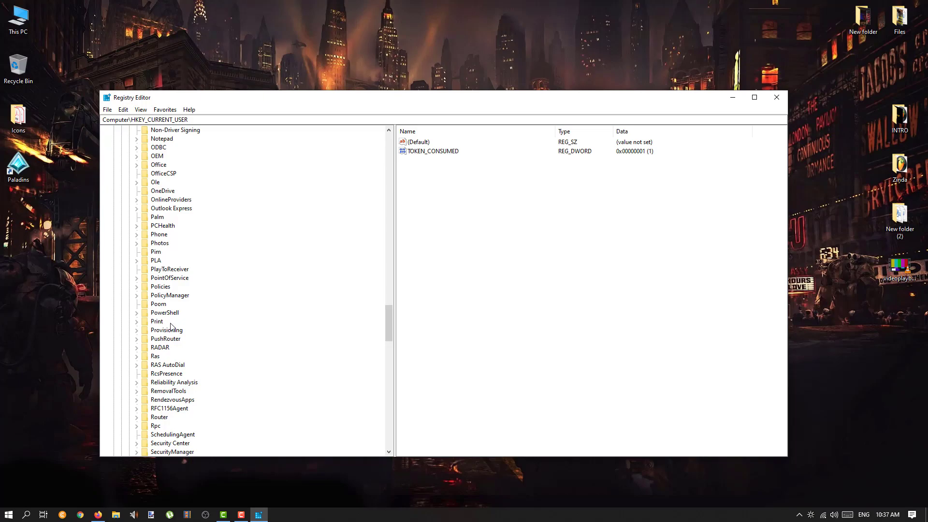
click(138, 296)
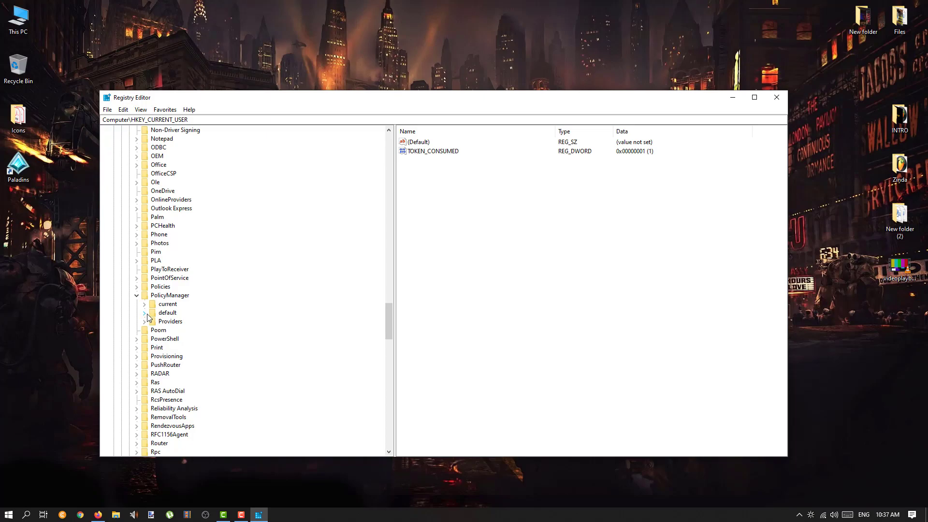
click(146, 314)
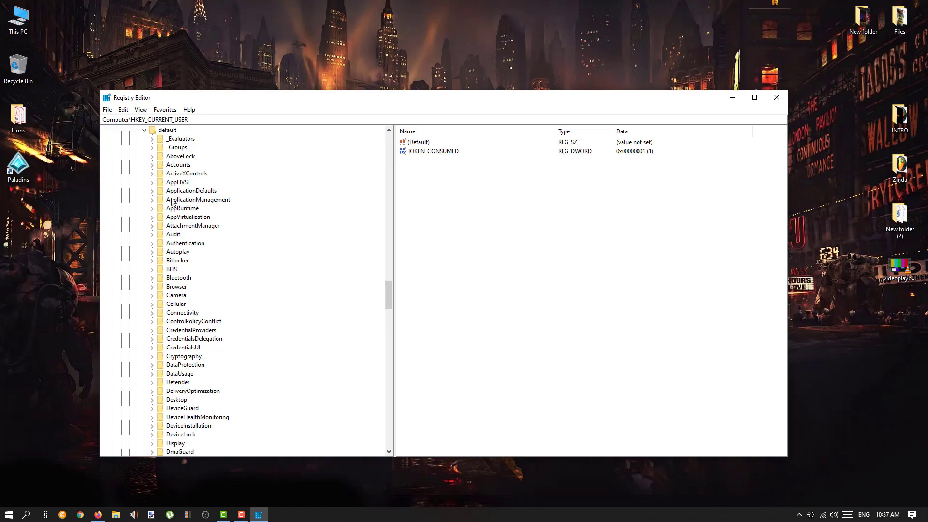
click(152, 200)
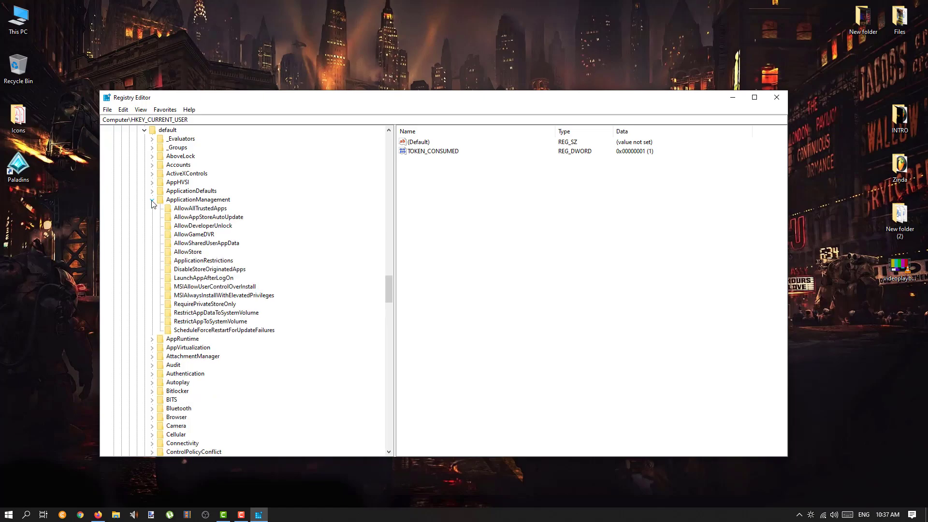
click(186, 235)
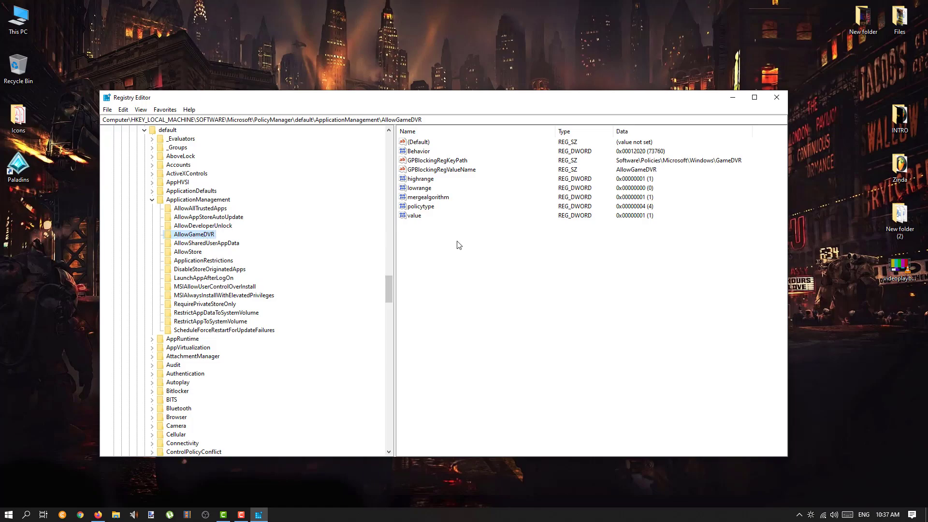
Change AllowGameDVR's value entry from 1 to 0, then close Registry Editor
click(419, 220)
double_click(420, 219)
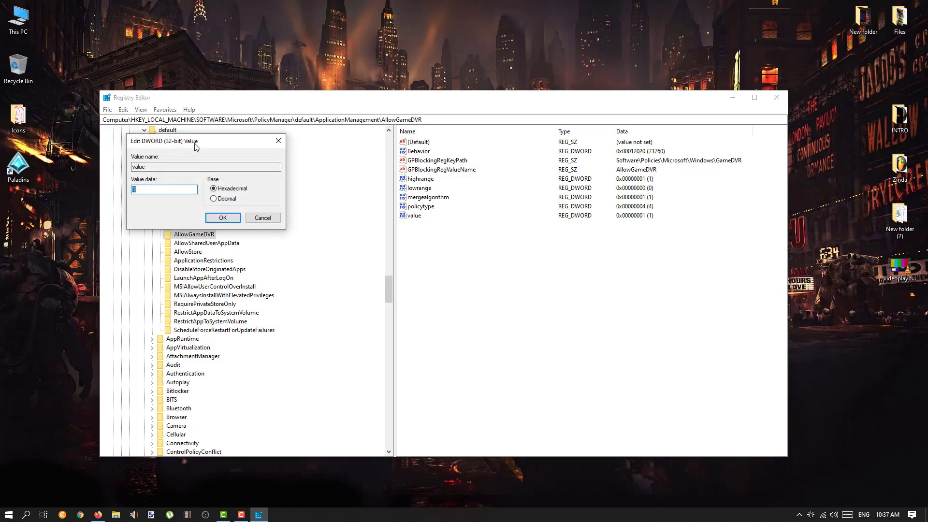
drag(196, 147, 237, 155)
click(194, 197)
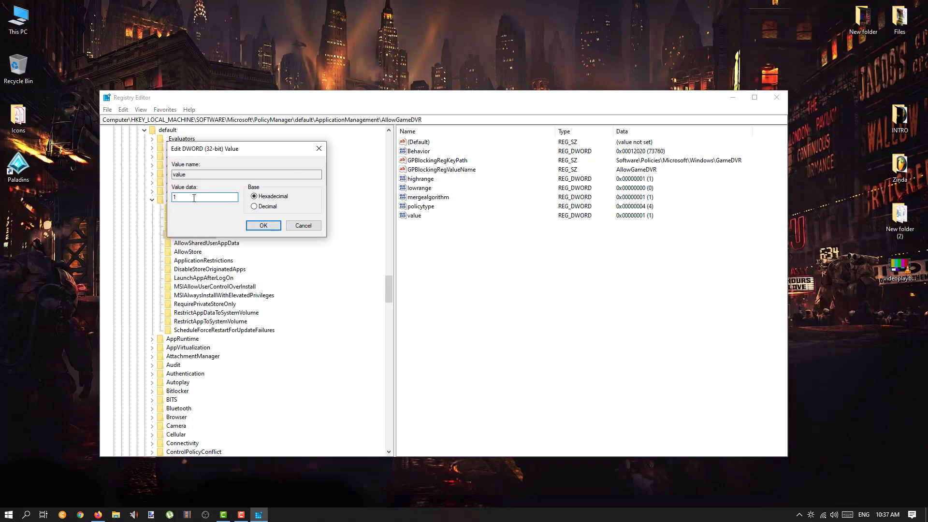
drag(194, 198, 163, 201)
click(263, 226)
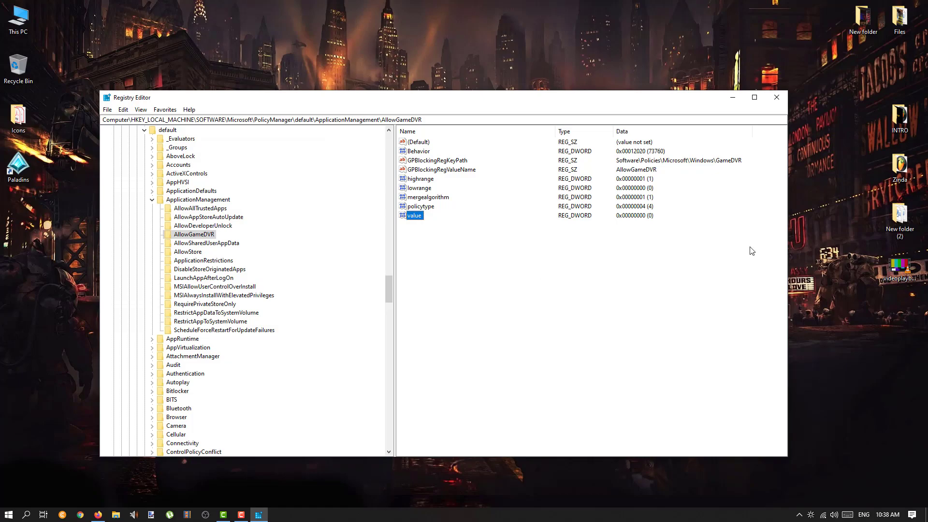
click(774, 102)
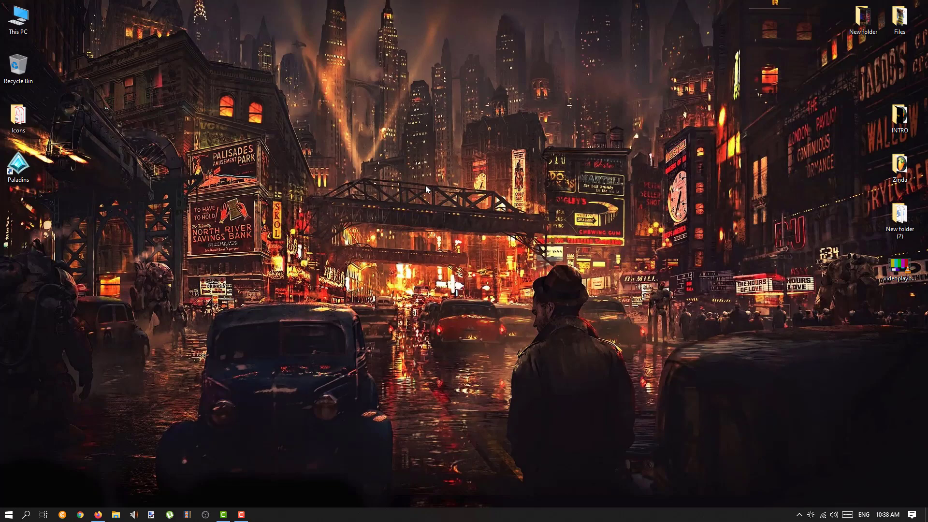